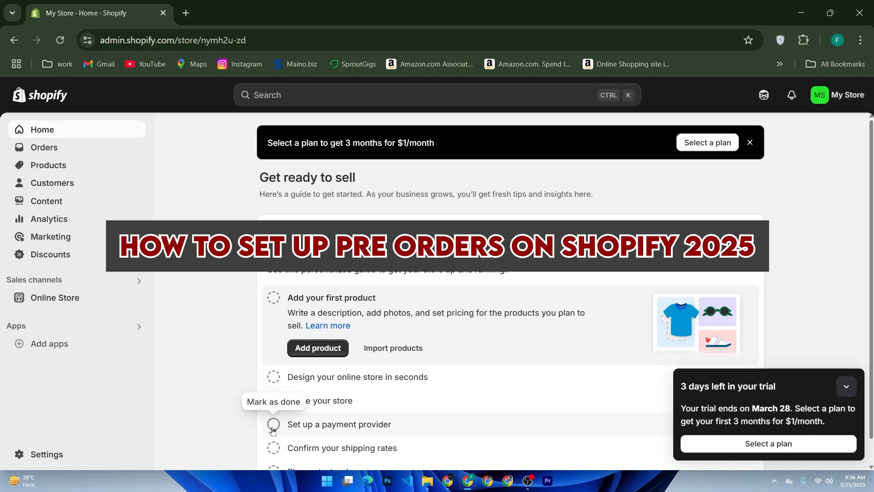
scroll(274, 429, "down", 1)
left_click(260, 458)
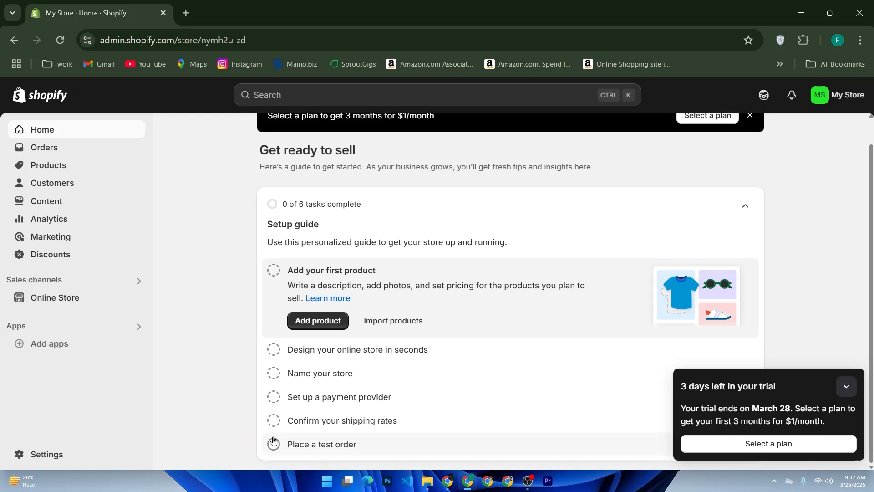
left_click(280, 371)
left_click(289, 367)
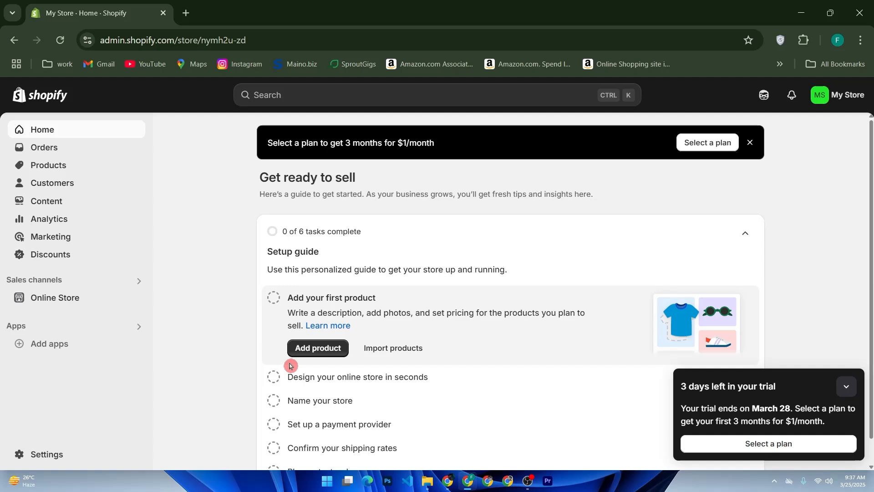
scroll(292, 364, "down", 1)
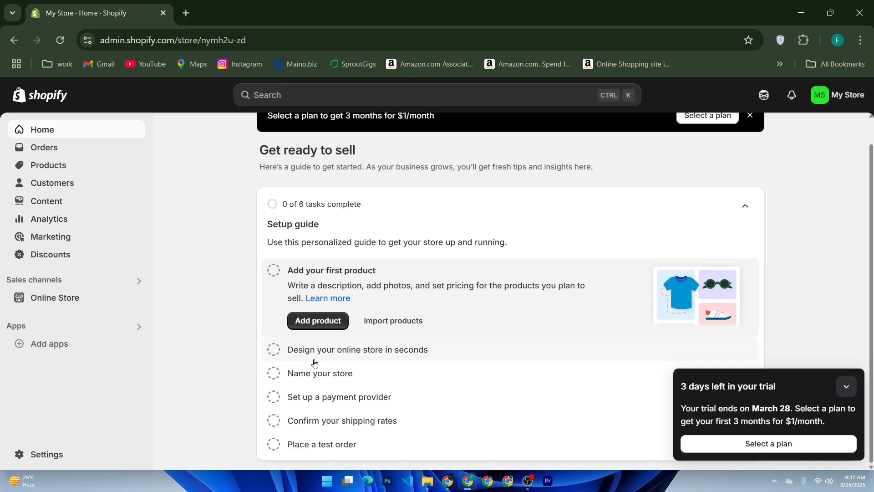
left_click(328, 334)
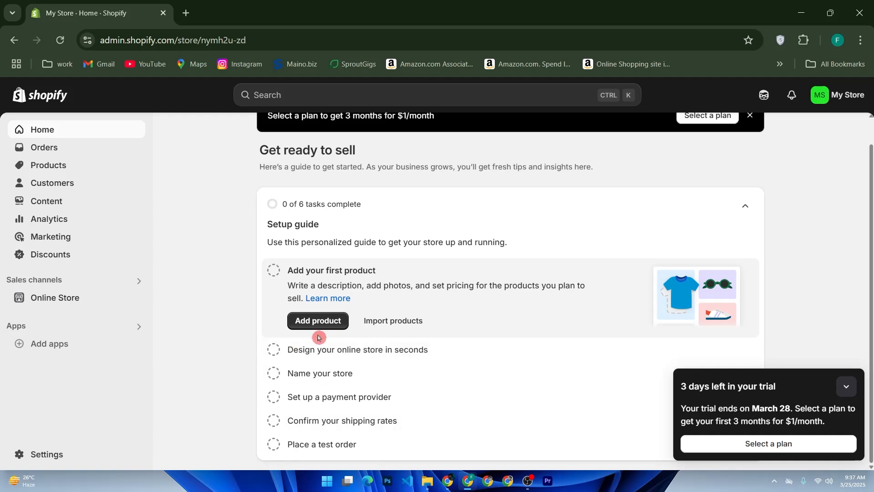
Start a new product titled "t-shirt for boys" and enter the placeholder description "dsfd".
left_click(64, 170)
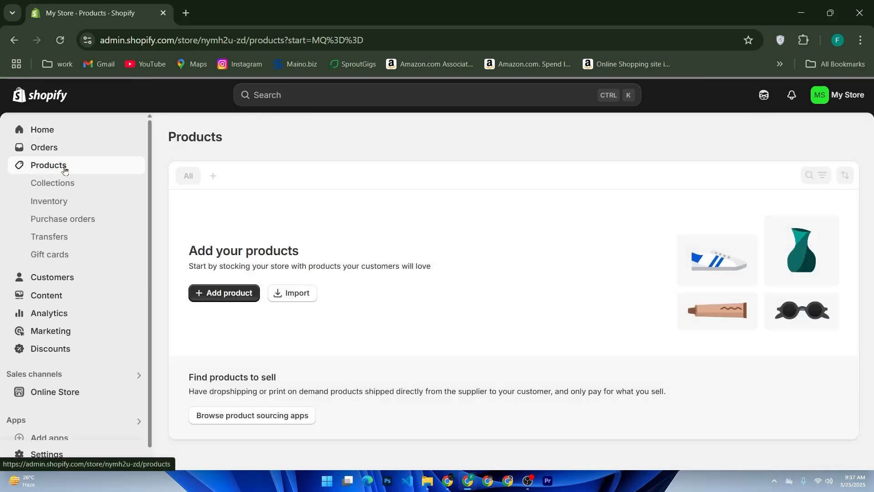
left_click(231, 295)
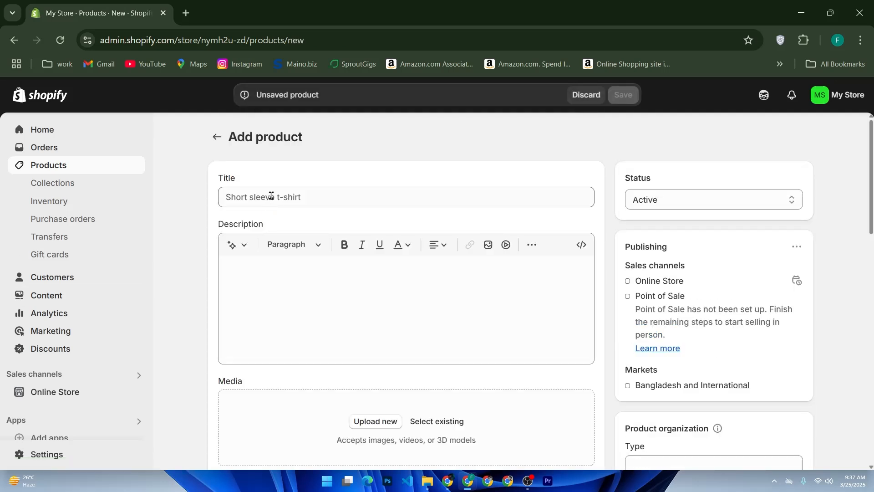
left_click(271, 196)
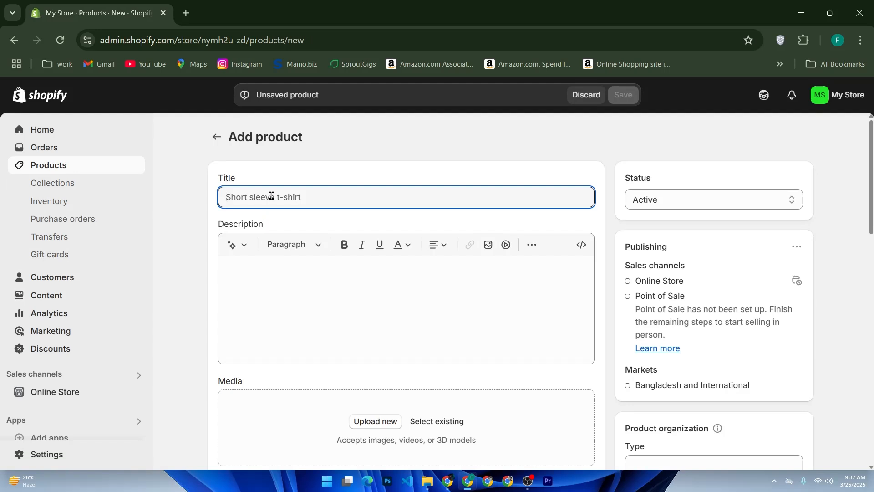
type("t")
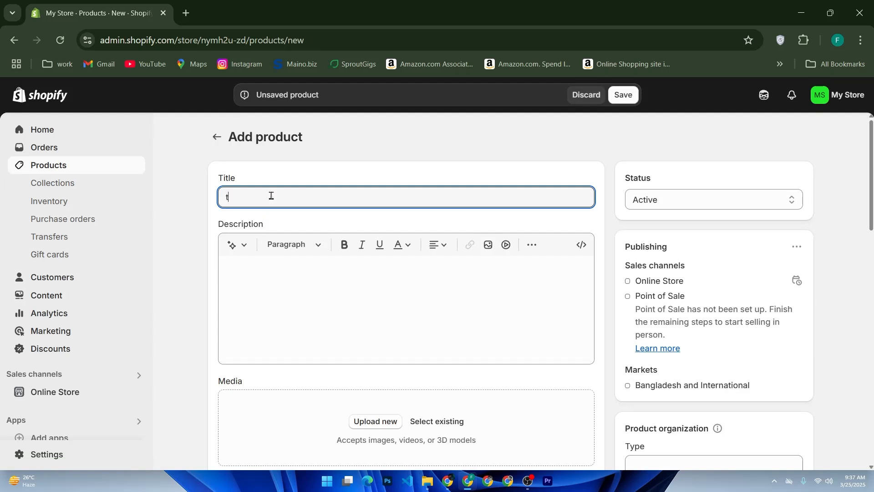
type("-shirt for boys")
left_click(303, 308)
type("add")
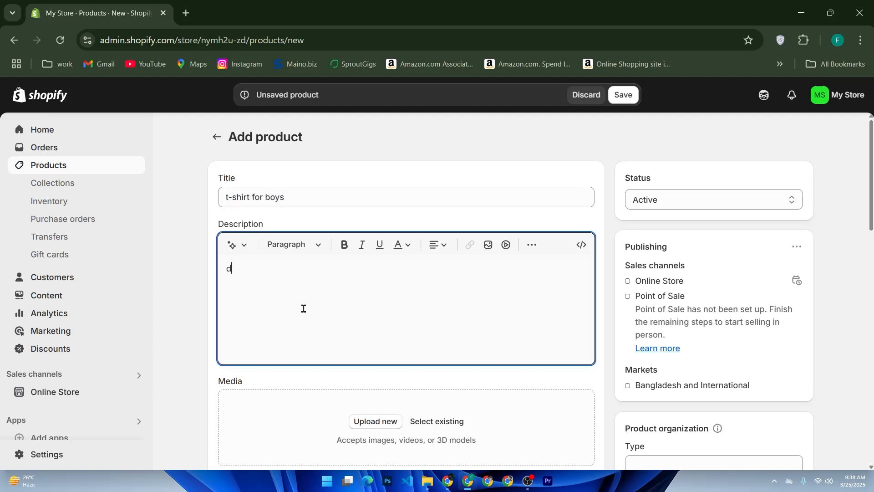
Upload the JPG image 7554543 from the flat-design-fair-trade-badges folder in Downloads as the product's media.
scroll(293, 302, "down", 5)
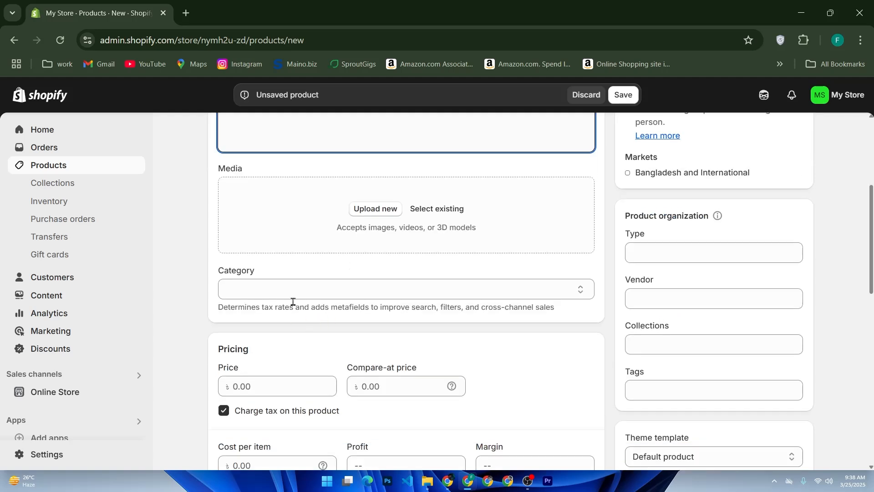
left_click(387, 211)
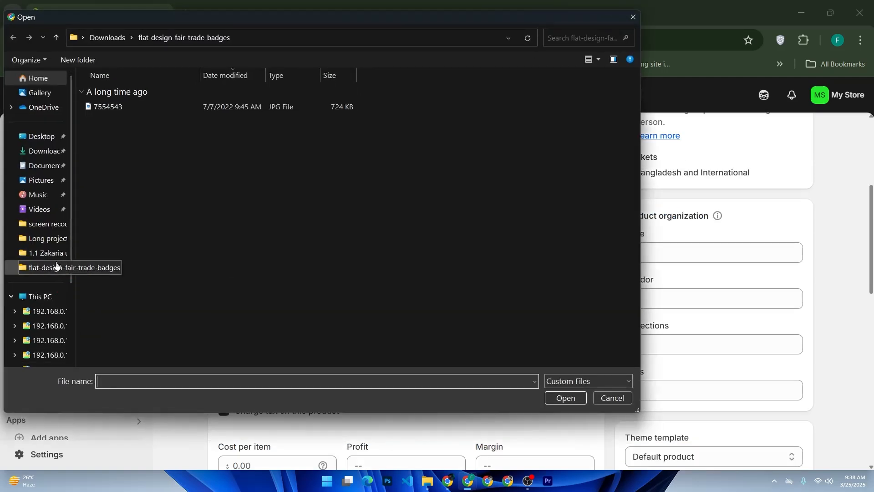
scroll(59, 292, "down", 2)
left_click(48, 323)
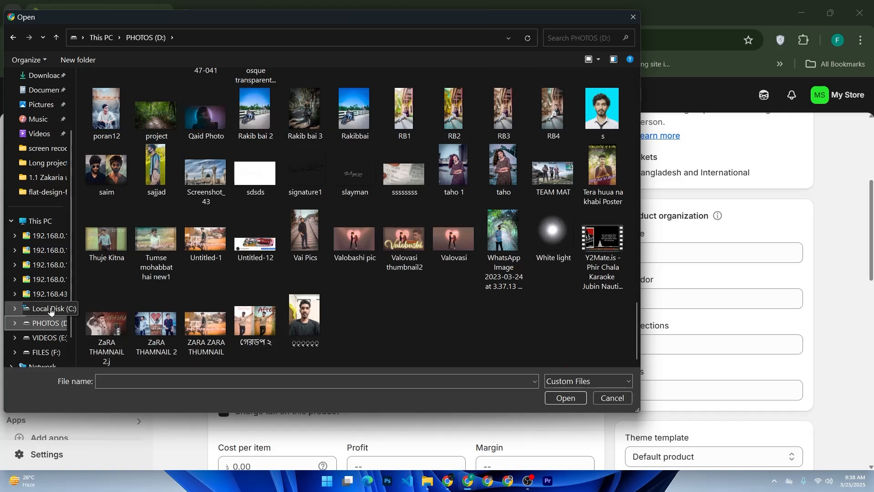
left_click(35, 338)
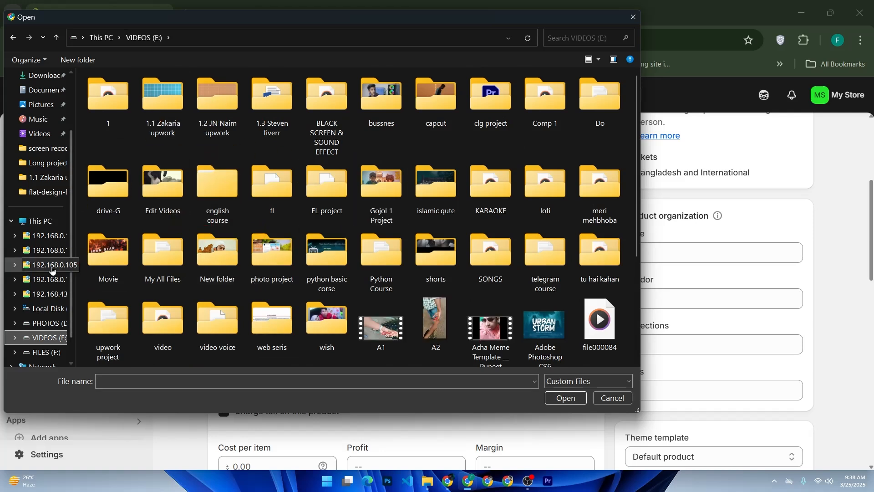
left_click(43, 105)
left_click(110, 126)
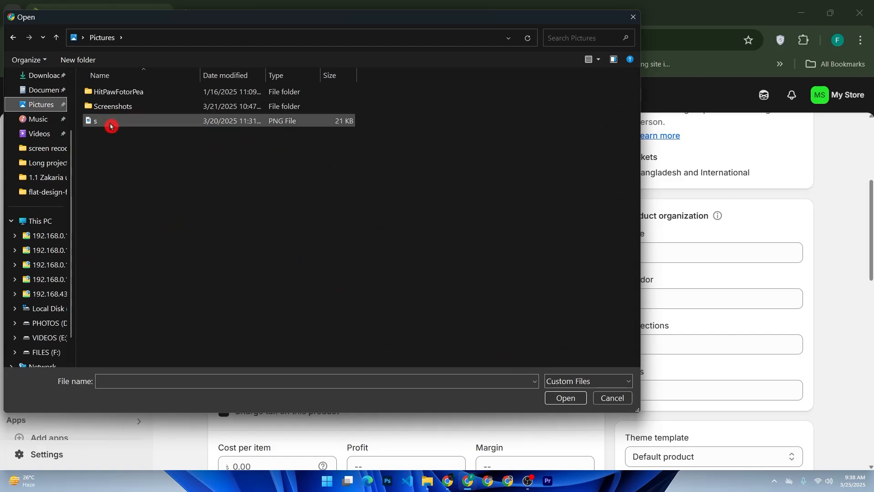
scroll(179, 175, "up", 5)
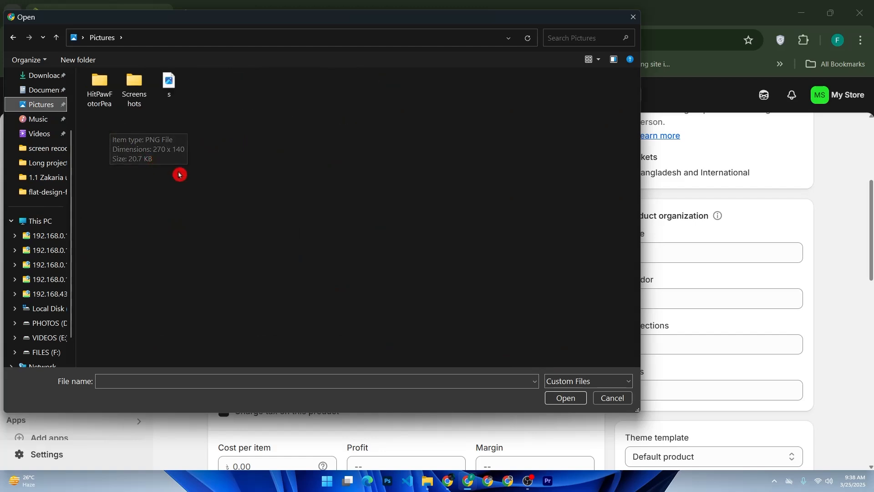
scroll(197, 182, "up", 1)
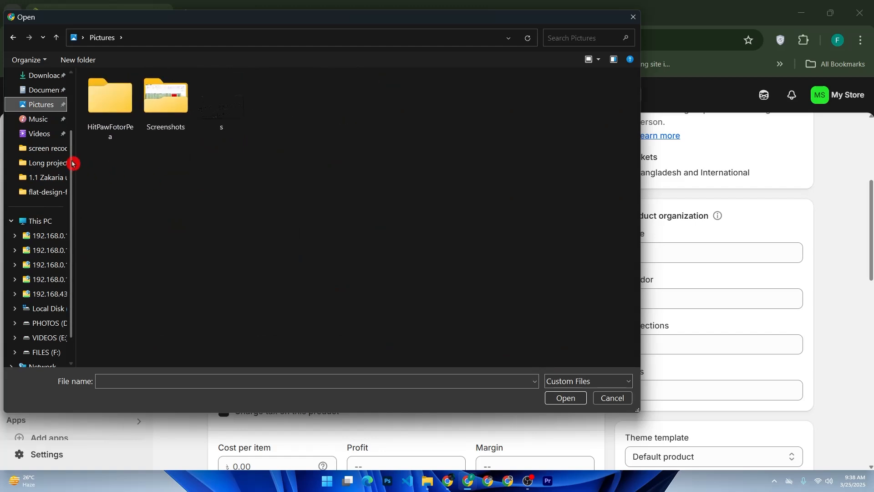
left_click(36, 76)
double_click(175, 136)
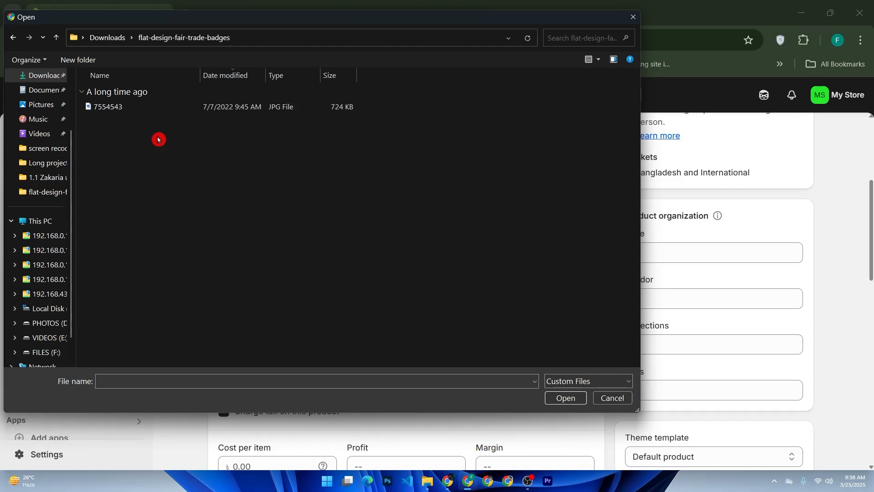
left_click(223, 108)
double_click(223, 108)
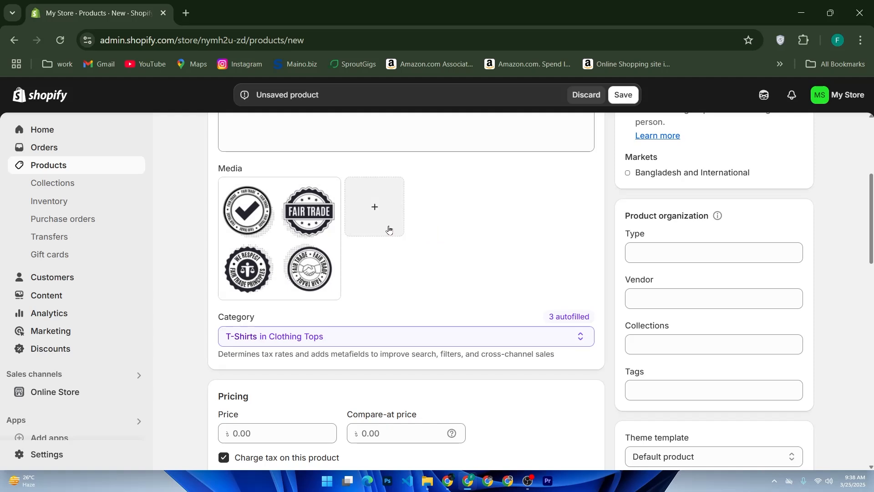
Replace the product description with "this item is avaiable for pre-order and will ship on {30 march}".
left_click_drag(364, 241, 348, 251)
scroll(348, 251, "up", 5)
left_click(350, 255)
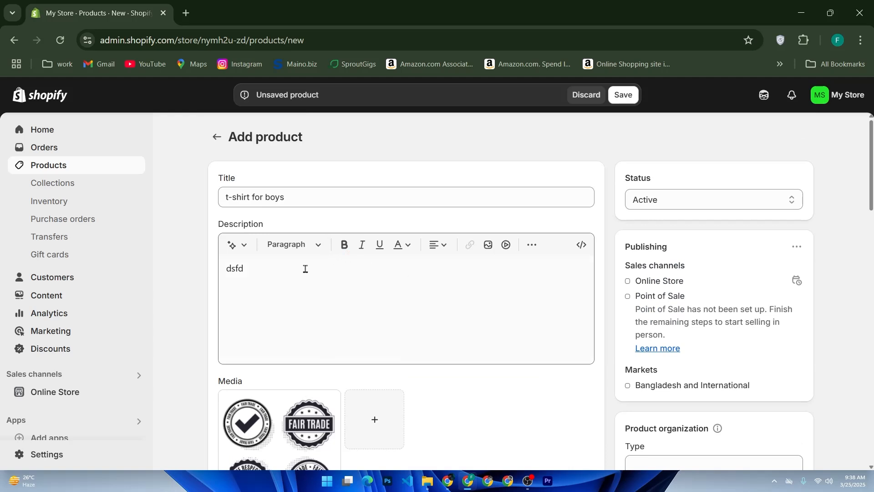
left_click_drag(308, 268, 190, 271)
type("thi")
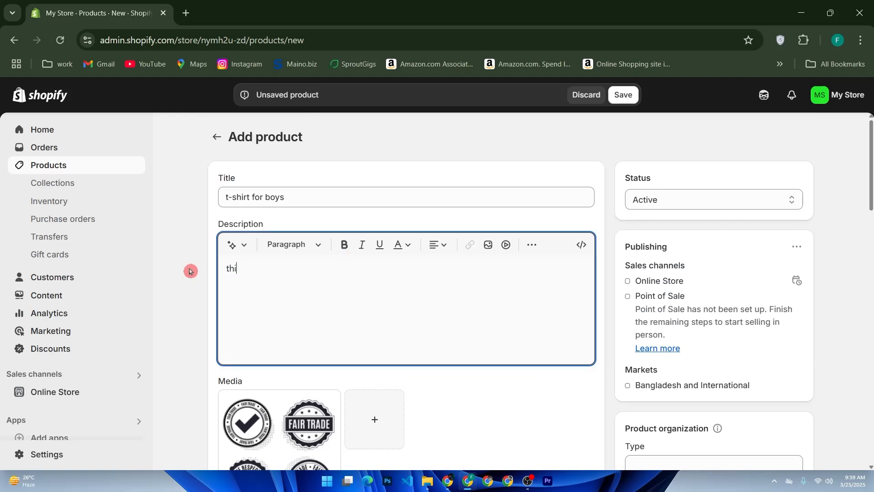
type("s item is a")
type("vau")
type("il")
key("BackSpace")
key("BackSpace")
key("BackSpace")
type("uabl")
key("BackSpace")
key("BackSpace")
type("ble for pre o")
key("BackSpace")
key("BackSpace")
type("-order and will")
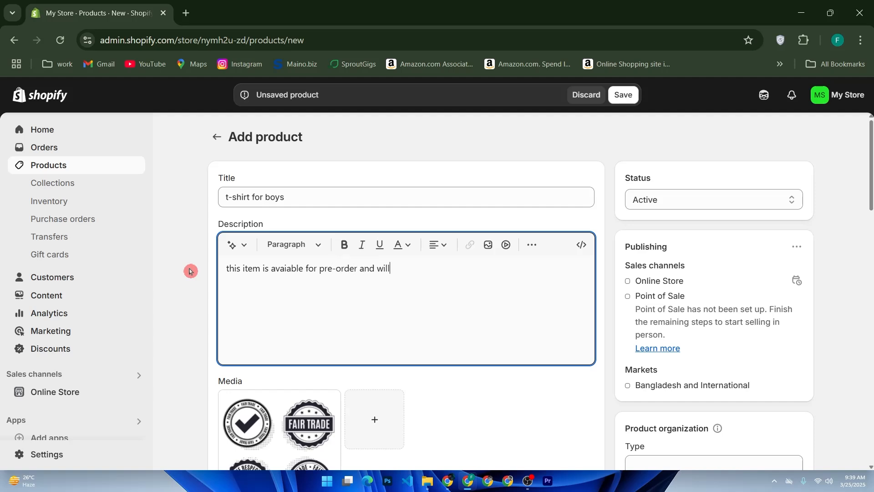
type(" ship on {}30 march")
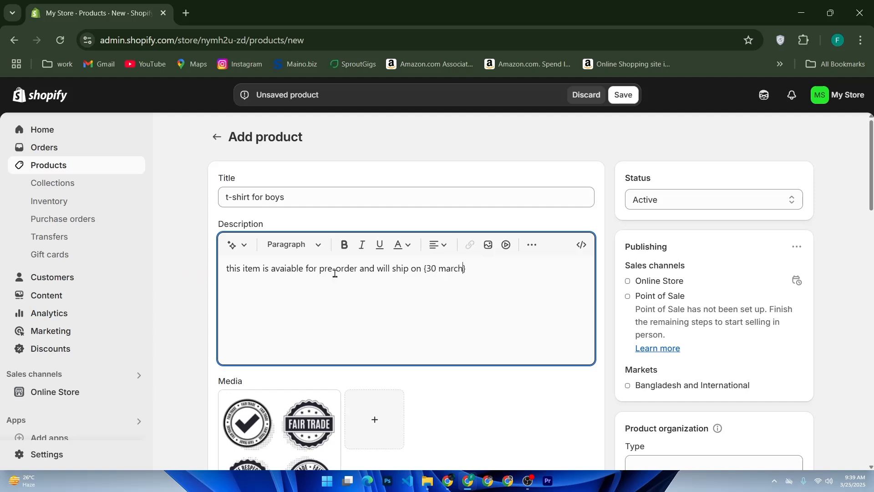
Set the product's inventory quantity at the shop location to 5.
scroll(387, 273, "down", 5)
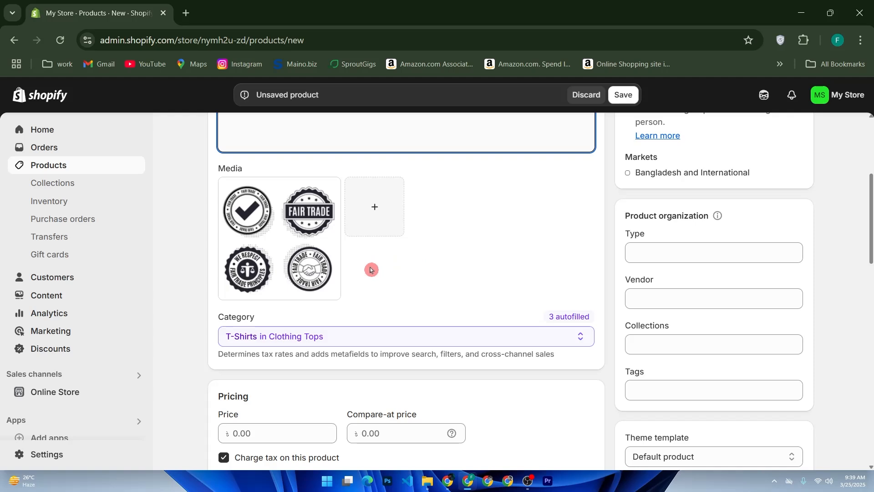
scroll(368, 270, "down", 7)
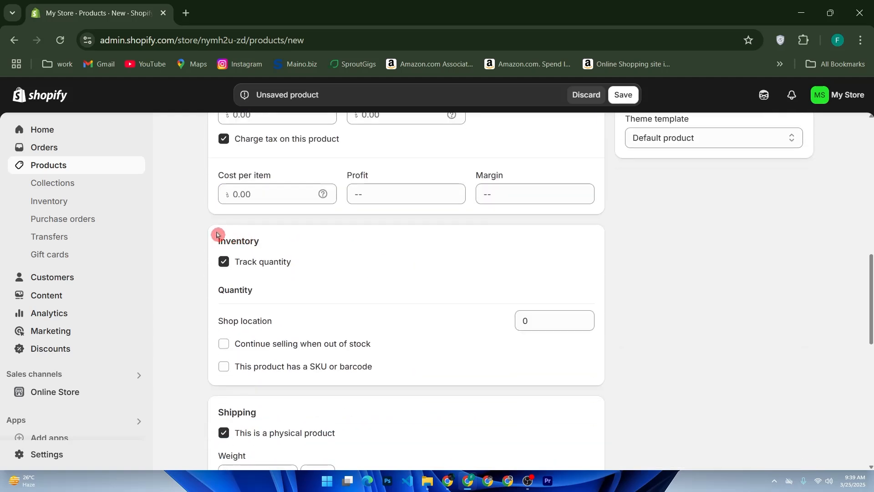
left_click_drag(260, 241, 236, 244)
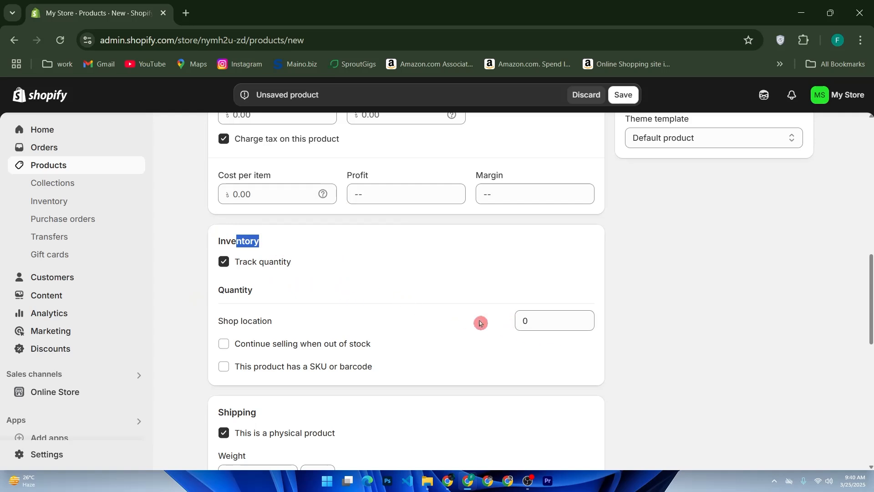
left_click(569, 321)
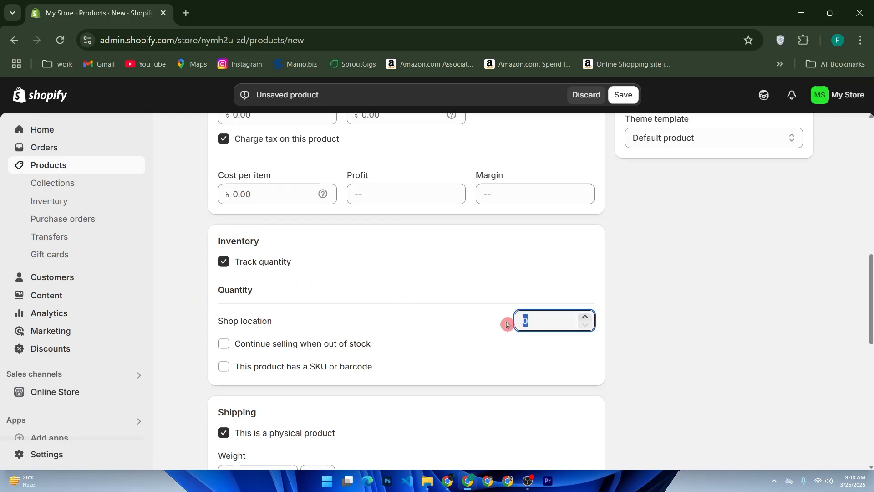
type("5")
left_click(454, 327)
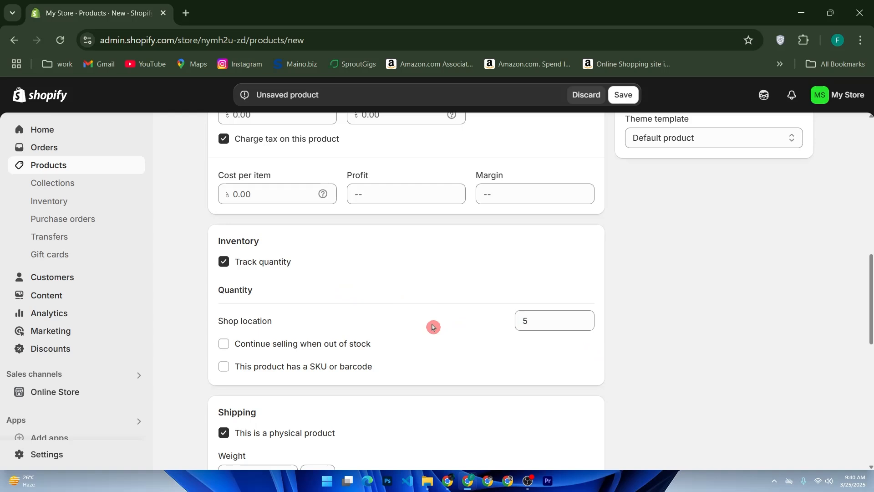
Allow the product to continue selling when it is out of stock.
left_click(235, 356)
left_click(225, 351)
left_click(224, 349)
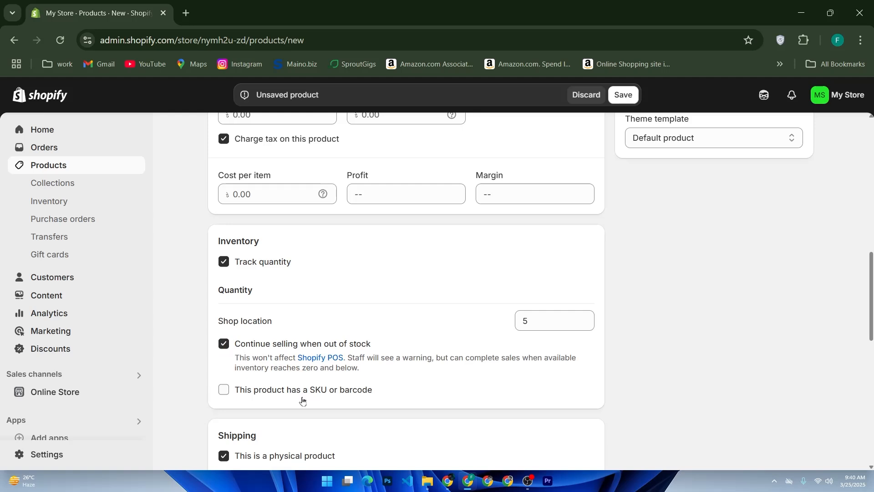
Save the new t-shirt product.
scroll(363, 371, "down", 5)
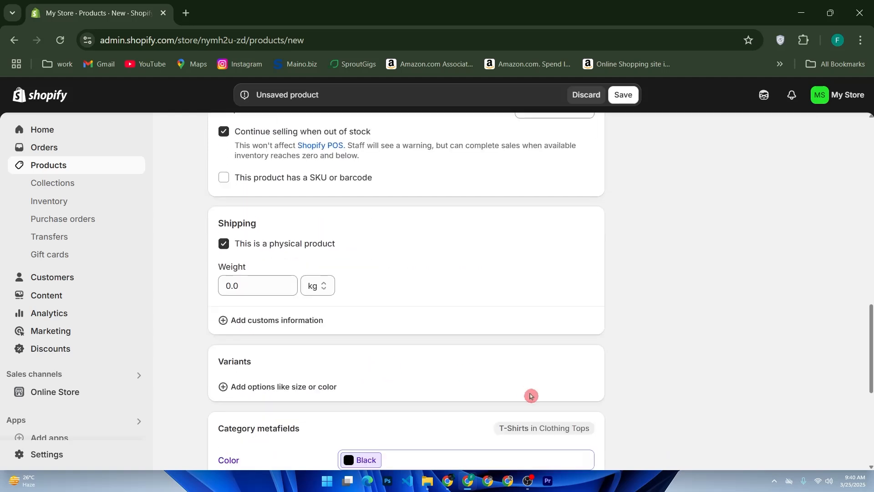
scroll(546, 385, "down", 3)
scroll(533, 421, "down", 3)
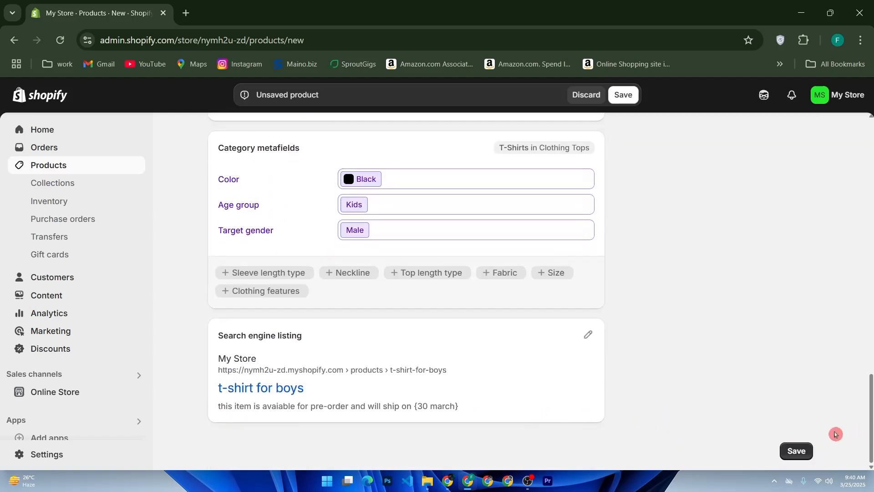
left_click(807, 451)
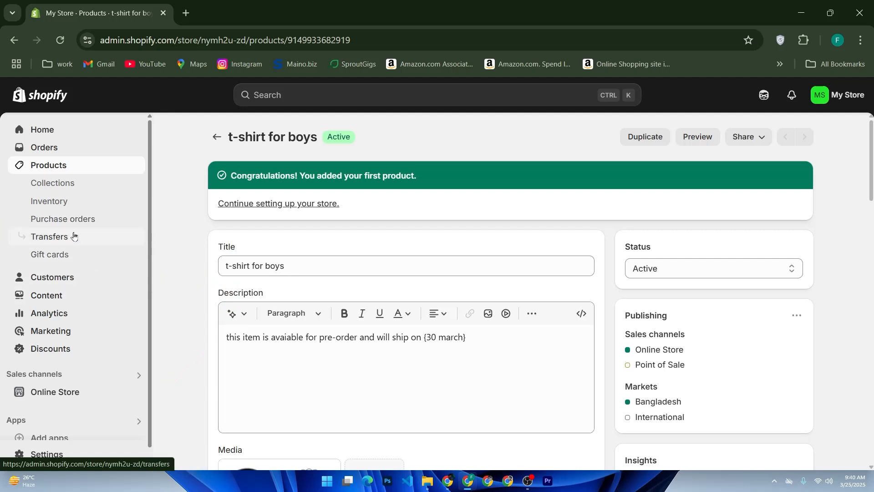
Open the online store's current Dawn theme for customization in the theme editor.
left_click(68, 390)
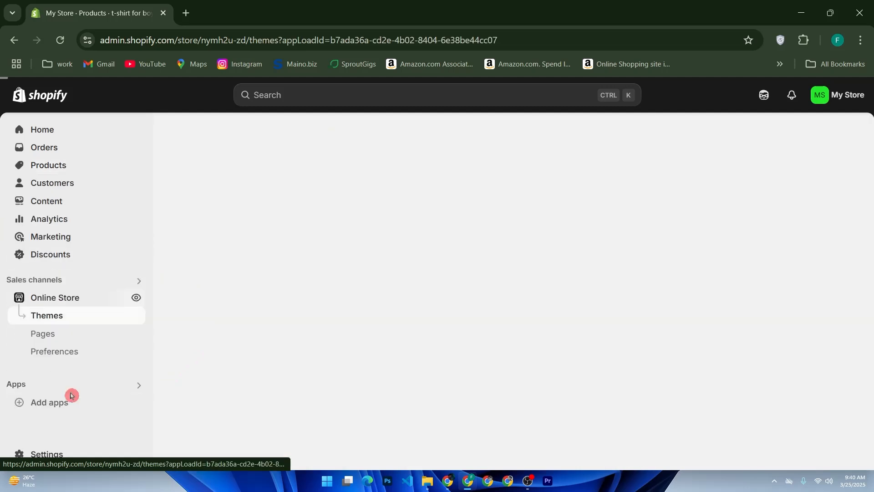
left_click(74, 314)
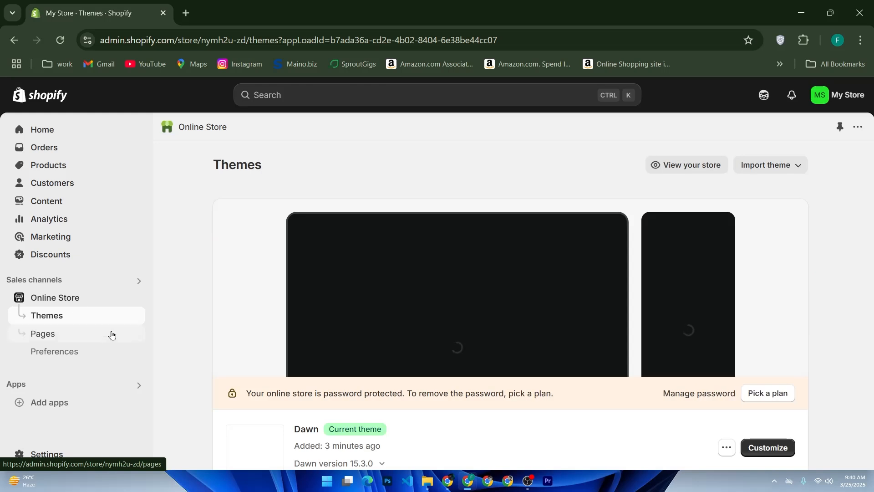
left_click(206, 345)
scroll(623, 328, "down", 2)
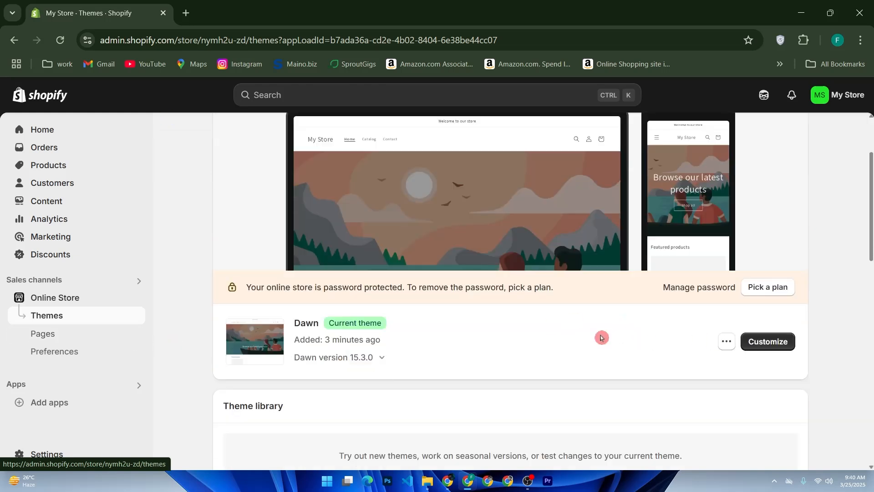
left_click(785, 340)
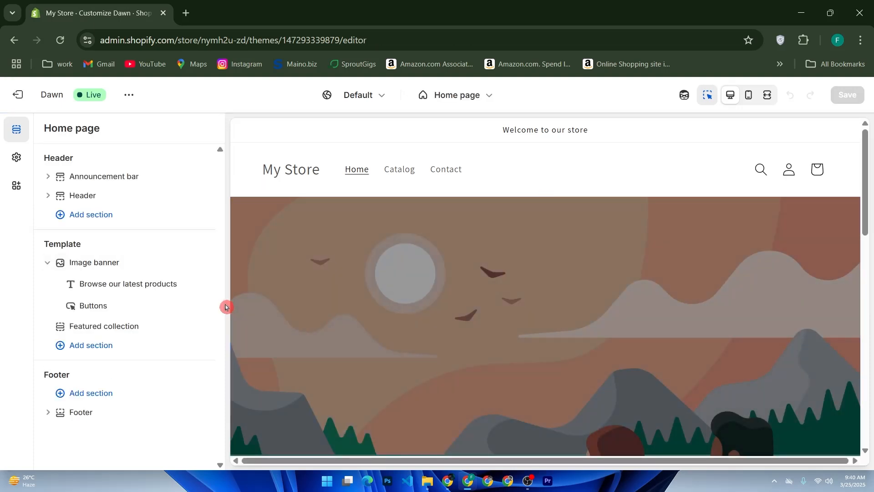
Preview the t-shirt for boys product from the home page's featured collection and review its product information, including the pre-order description.
scroll(433, 189, "down", 10)
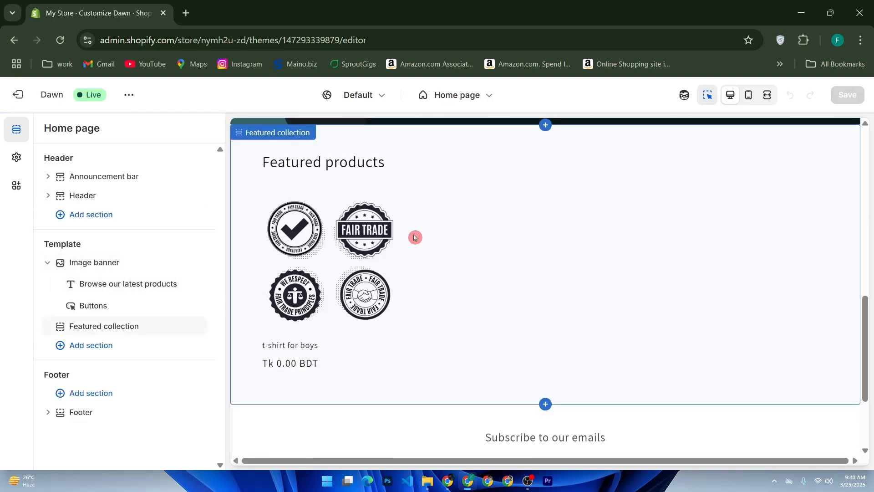
left_click(351, 278)
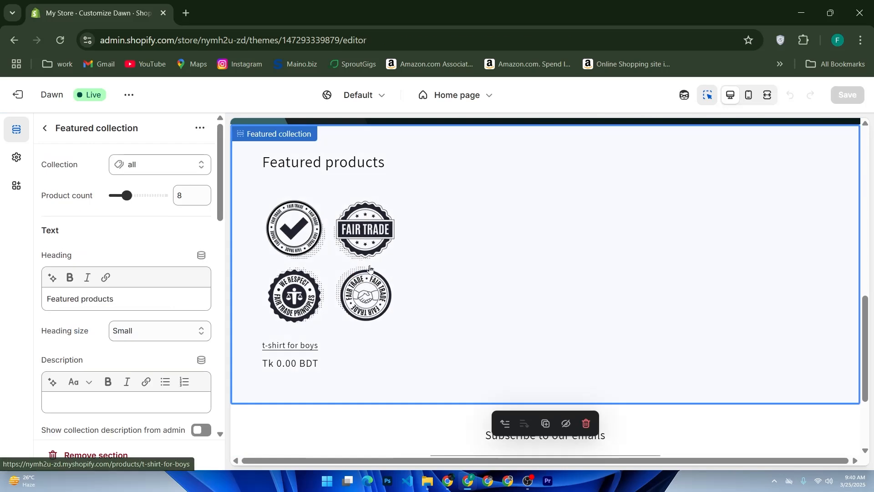
left_click(295, 363)
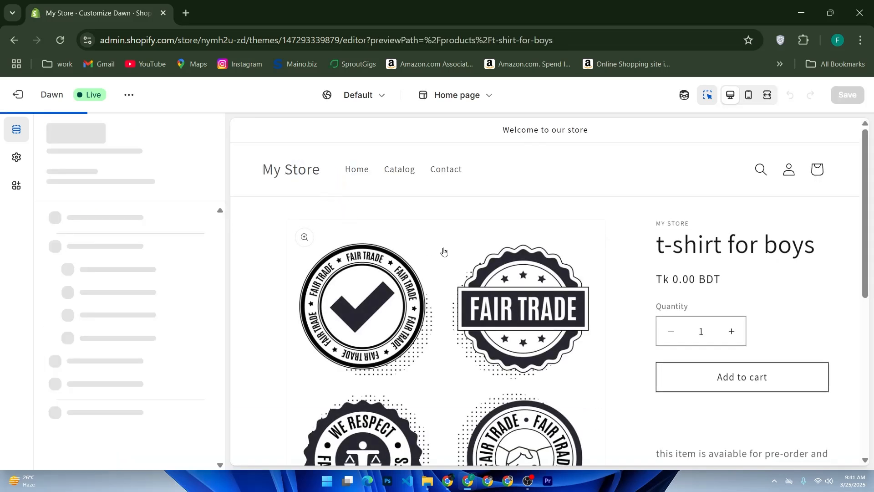
left_click(674, 244)
scroll(488, 254, "down", 2)
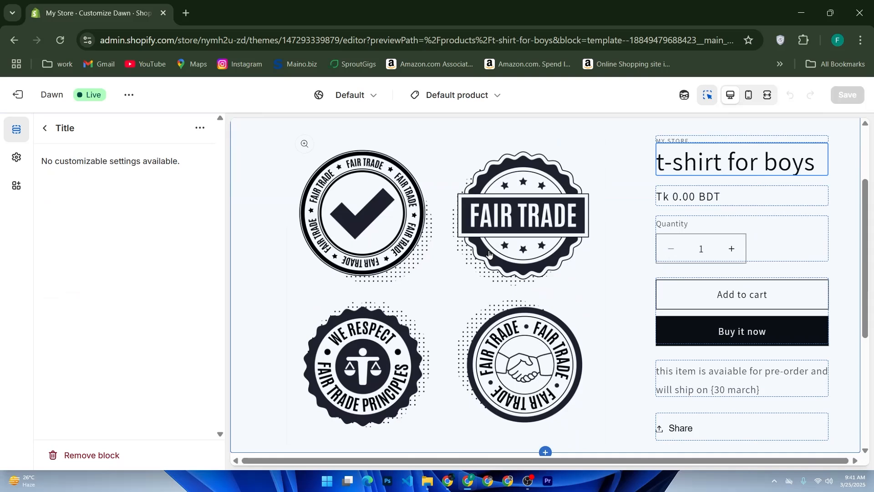
scroll(489, 254, "down", 2)
scroll(490, 255, "up", 3)
scroll(488, 255, "up", 2)
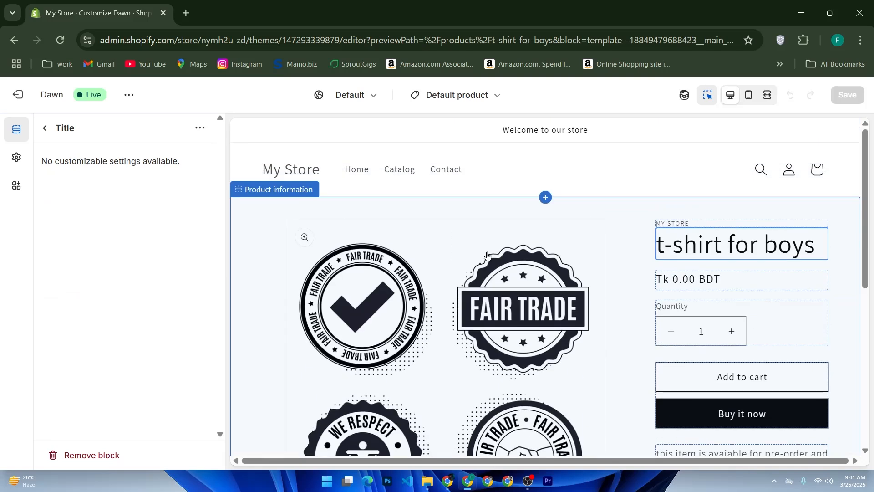
Return from the product preview to the home page template and find the featured collection section.
key("alt+Left")
left_click(377, 254)
scroll(332, 177, "up", 2)
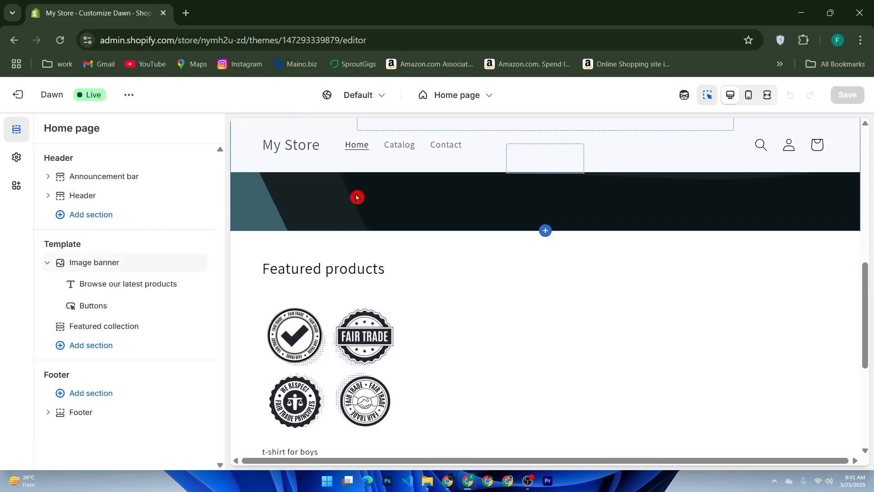
Replace the heading of the home page's featured collection section with "pre-order Now".
left_click(324, 280)
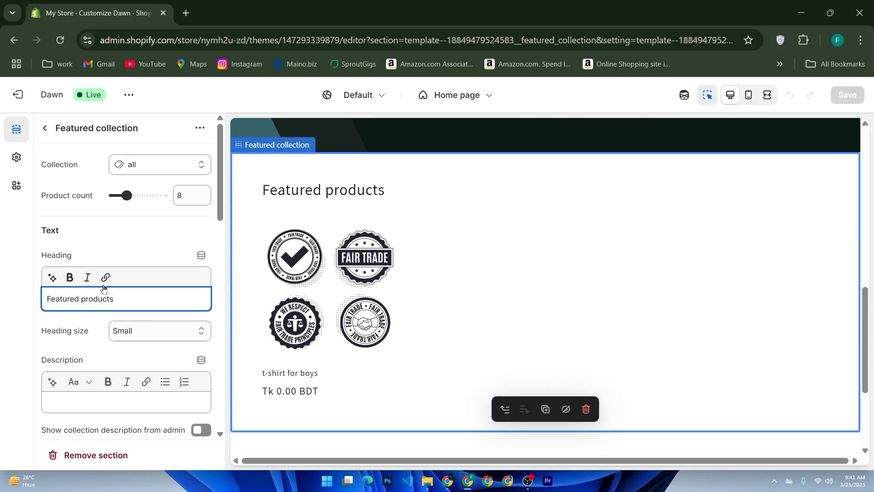
scroll(107, 279, "down", 5)
scroll(131, 276, "up", 5)
scroll(127, 299, "down", 2)
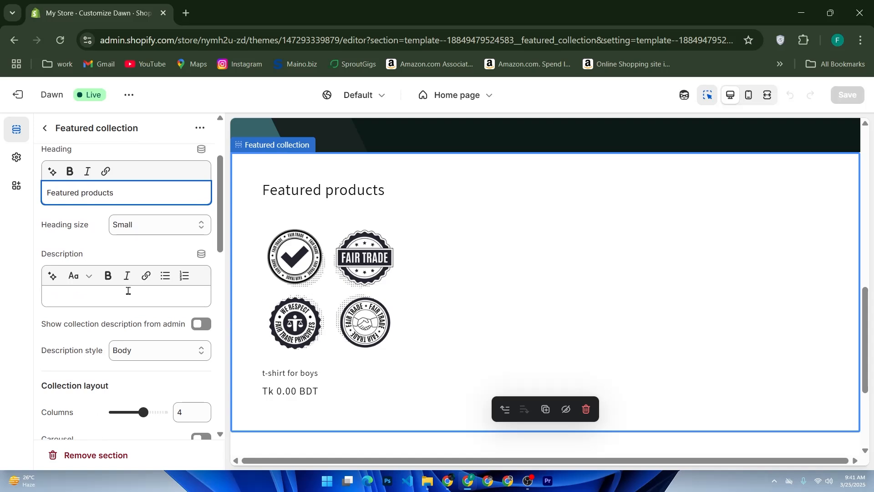
left_click_drag(129, 193, 26, 195)
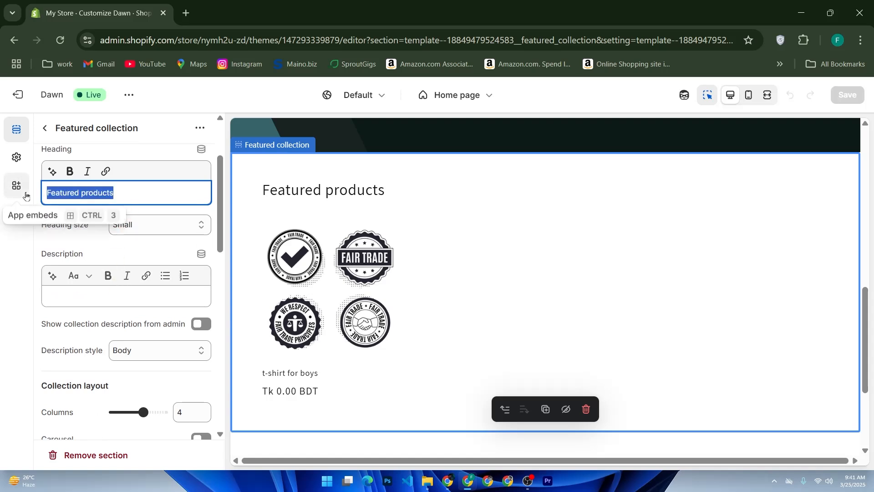
type("pre")
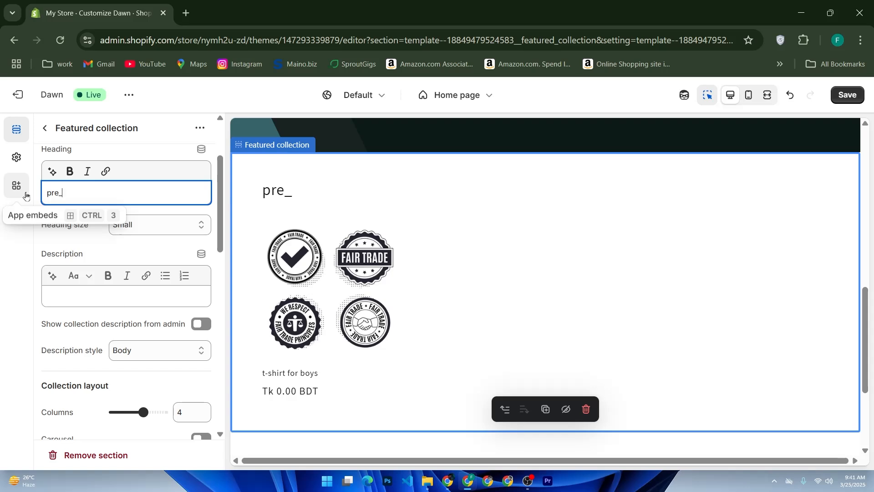
type("-order o")
key("BackSpace")
type("Now")
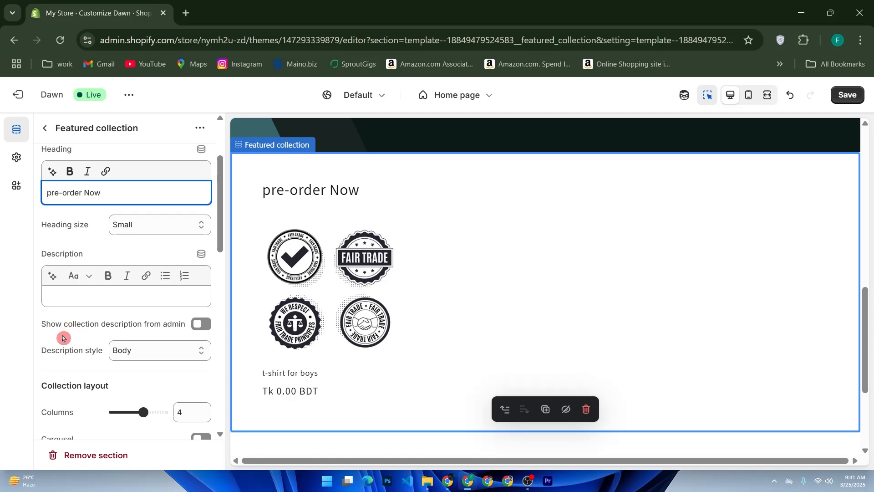
scroll(105, 340, "down", 2)
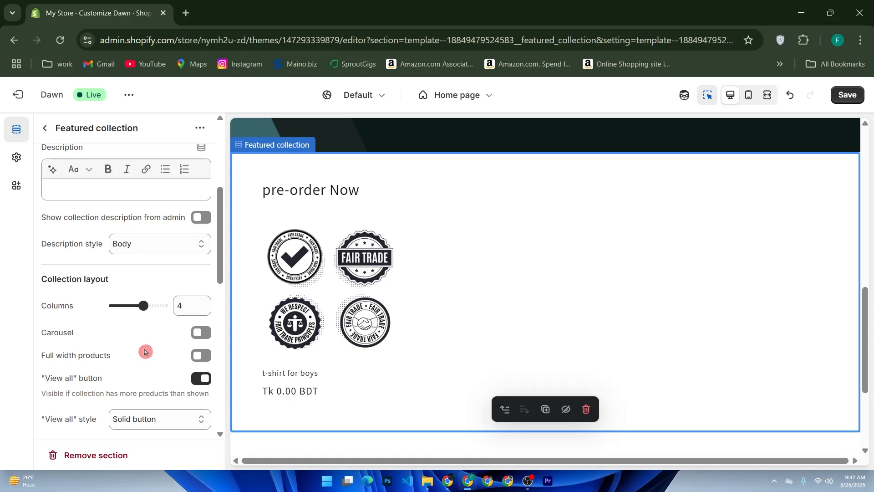
scroll(146, 351, "down", 2)
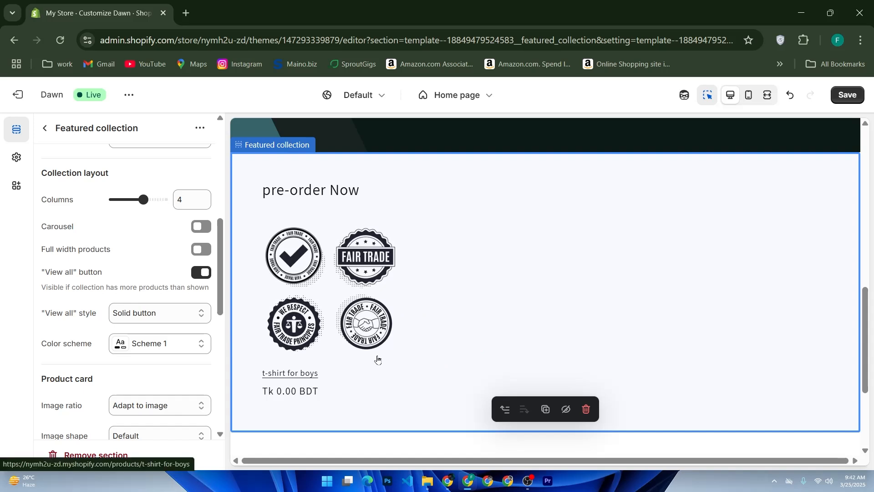
scroll(374, 359, "down", 2)
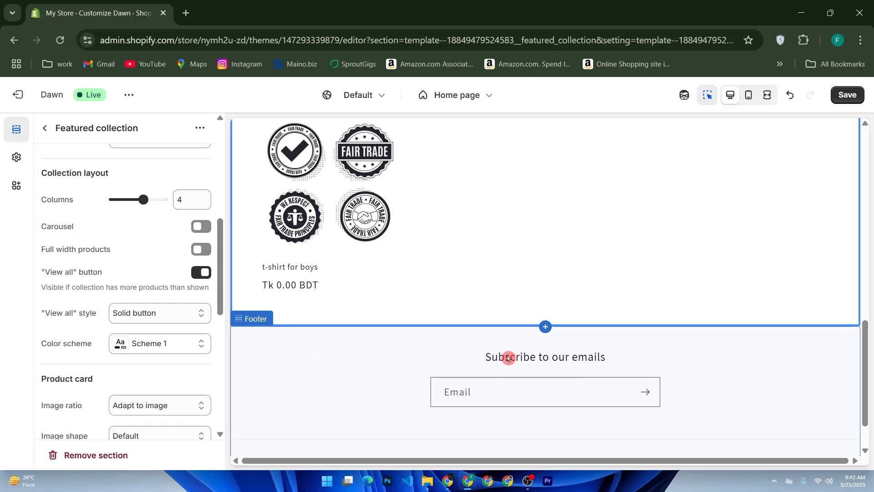
scroll(404, 343, "up", 3)
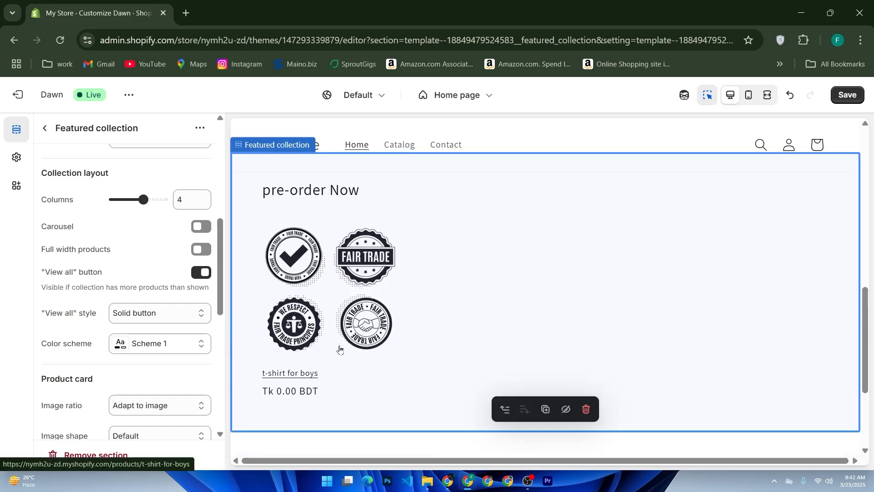